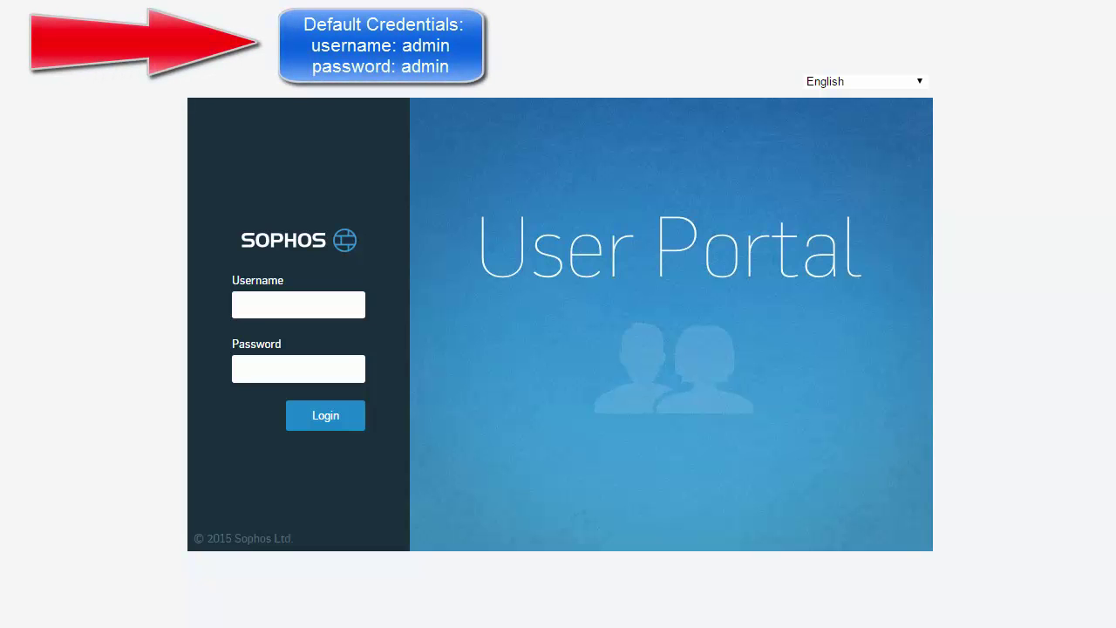
# Step: Log in to the firewall console as the default admin user, then start the Network Configuration Wizard
pyautogui.click(363, 305)
pyautogui.press('Tab')
pyautogui.click(325, 427)
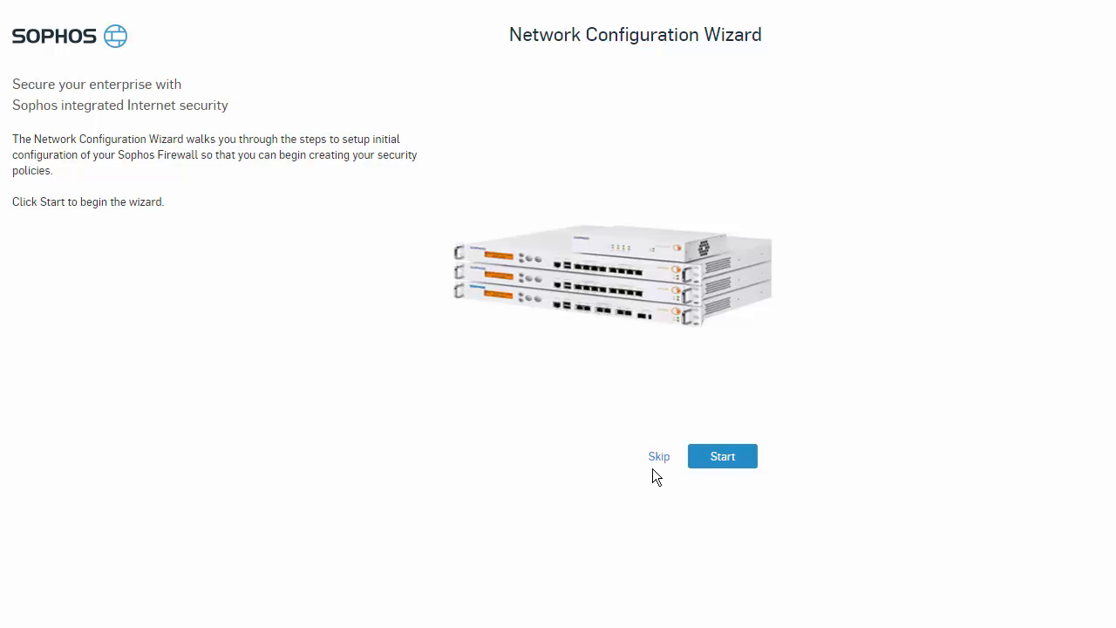
pyautogui.click(733, 458)
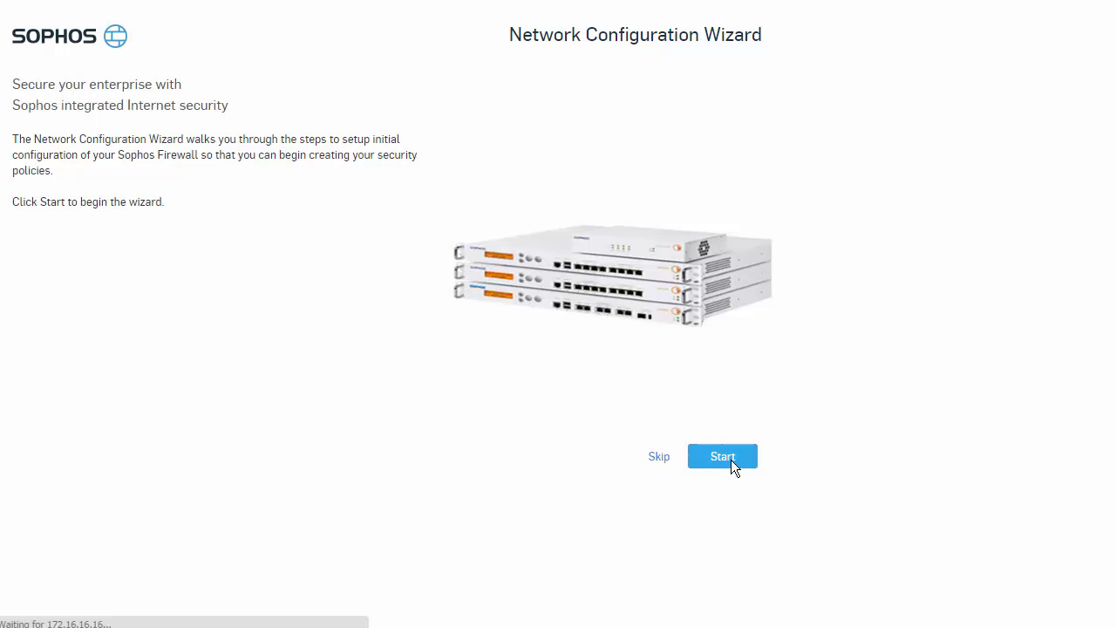
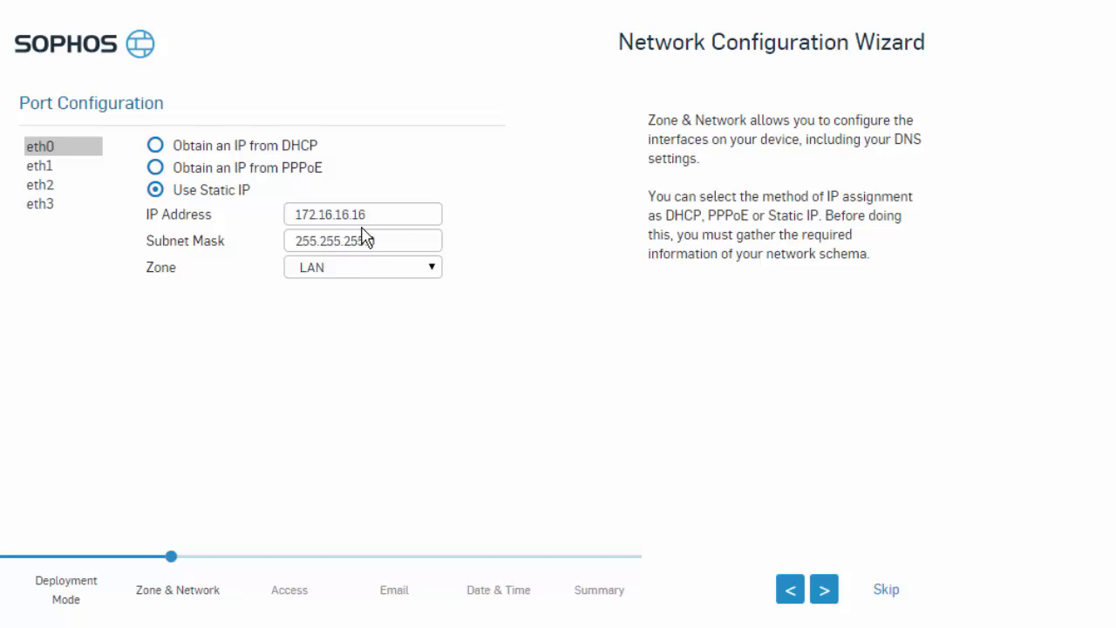
# Step: Replace eth0's static IP 172.16.16.16 with 10.10.1.1, then bring up eth1's port settings
pyautogui.moveTo(387, 217); pyautogui.dragTo(316, 217)
pyautogui.hotkey('ctrl', 'a')
pyautogui.write('10.1')
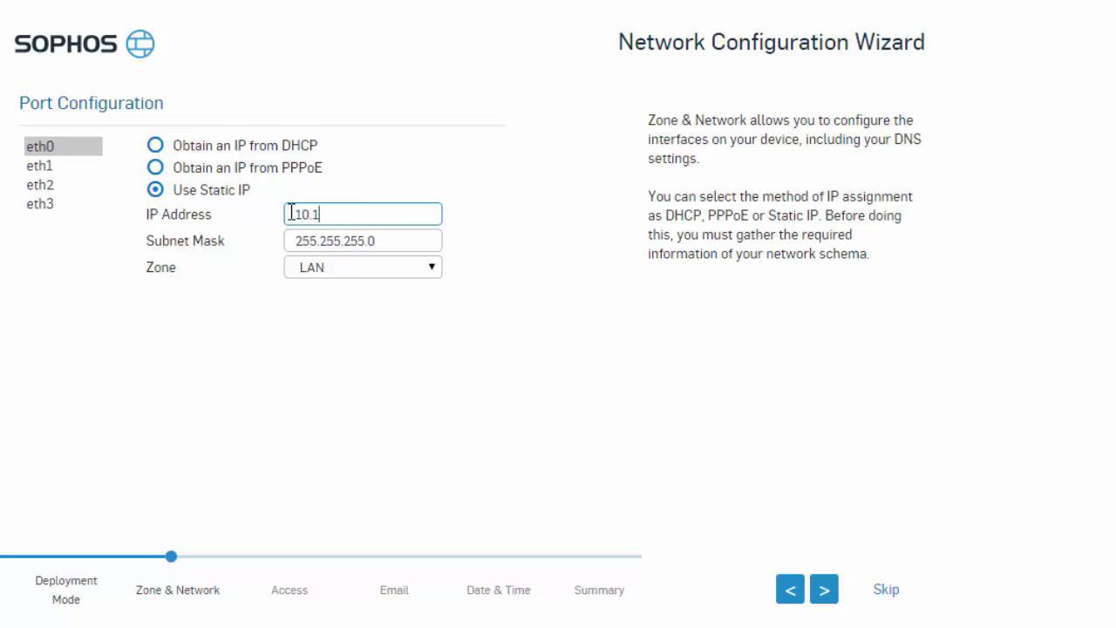
pyautogui.write('0.1.1')
pyautogui.click(221, 228)
pyautogui.click(41, 170)
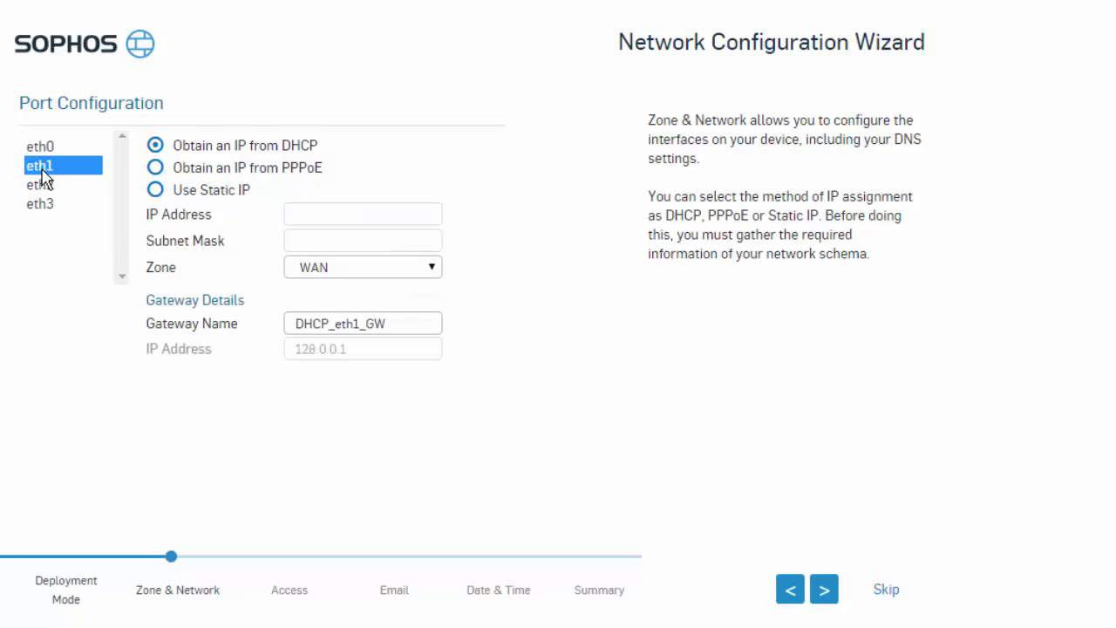
# Step: Switch eth1 to static IP 104.4.47.189 with subnet mask 255.255.255.248
pyautogui.click(158, 191)
pyautogui.click(318, 218)
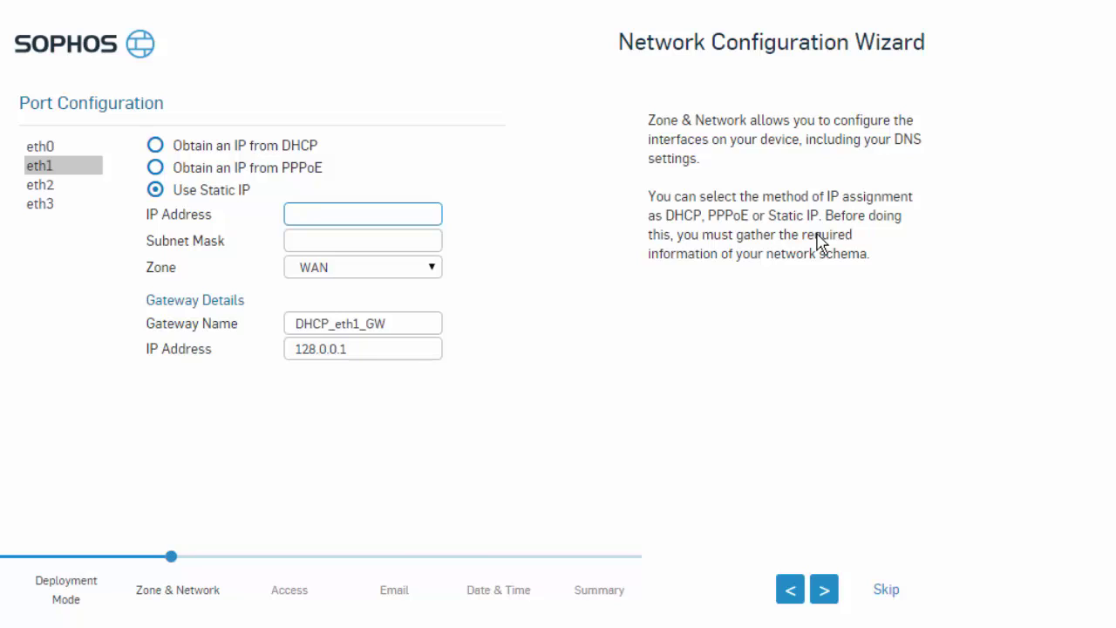
pyautogui.write('104.4.47.189')
pyautogui.press('Tab')
pyautogui.write('255')
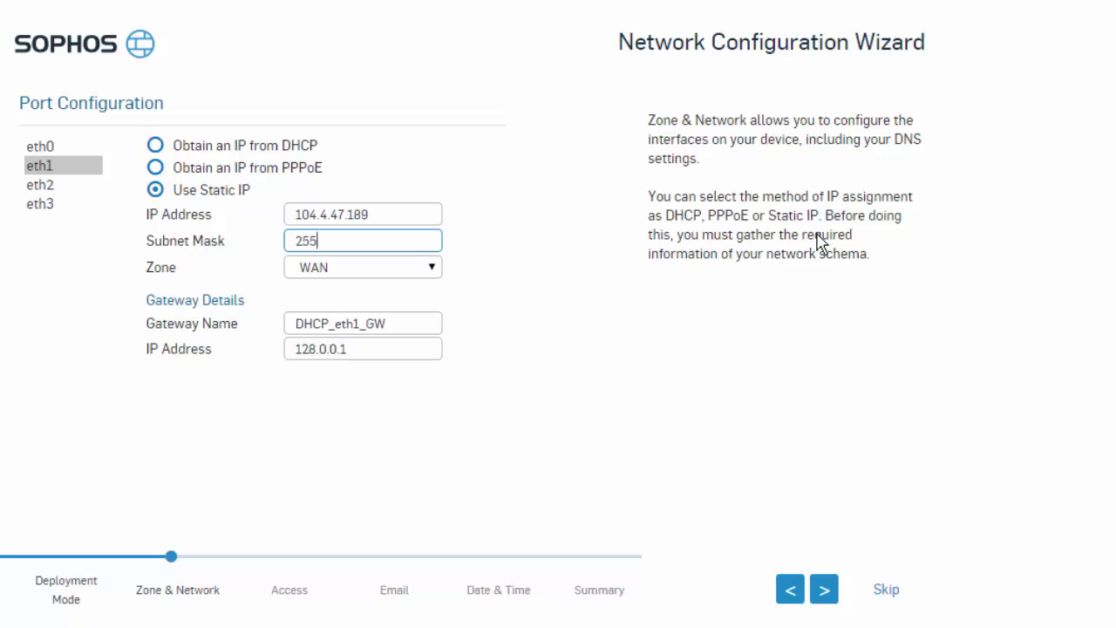
pyautogui.write('.255.255.248')
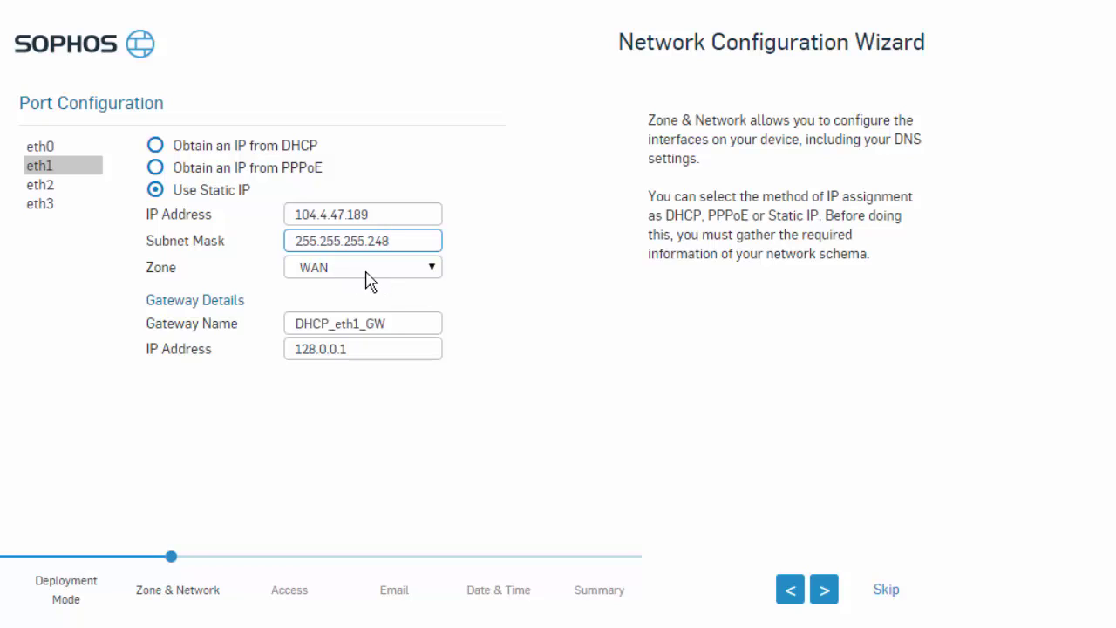
pyautogui.click(428, 326)
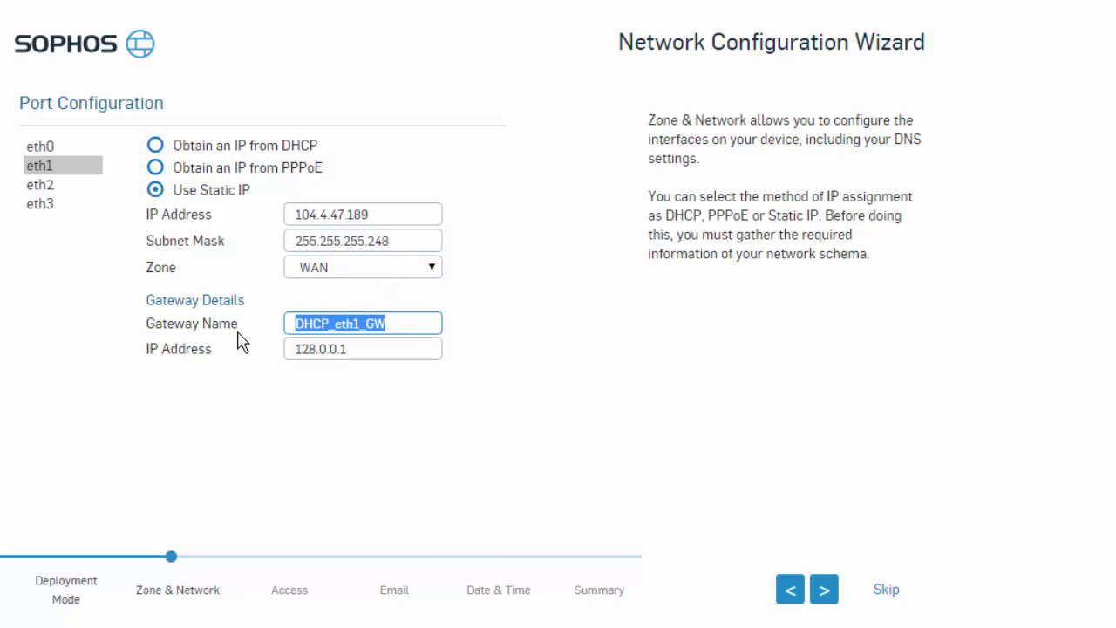
pyautogui.write('AT&T WAN')
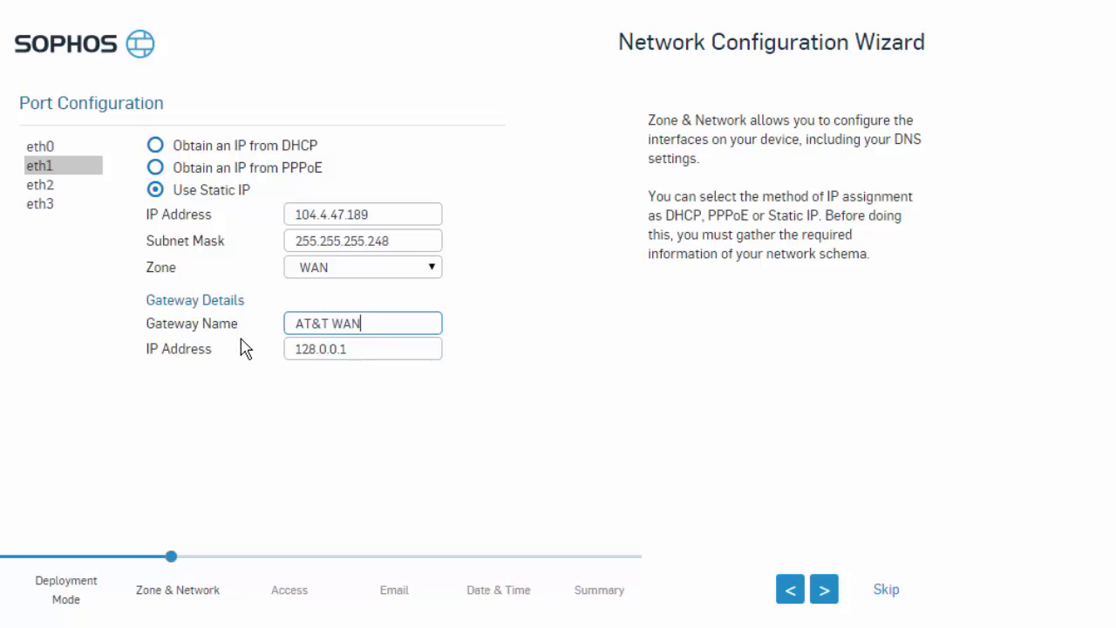
pyautogui.press('Tab')
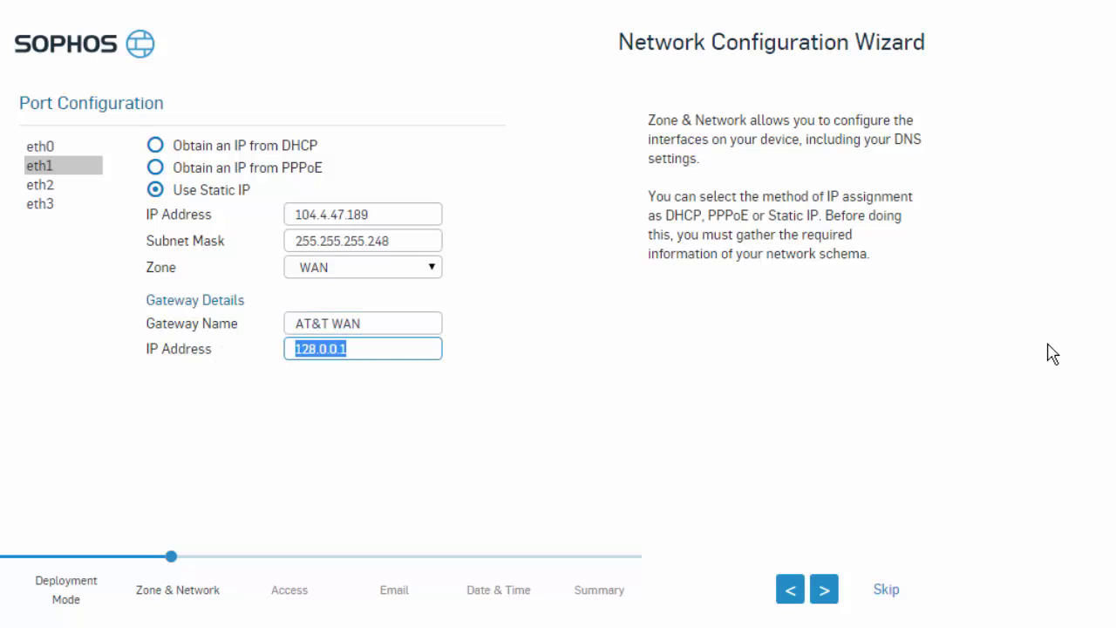
pyautogui.write('104.4.47.190')
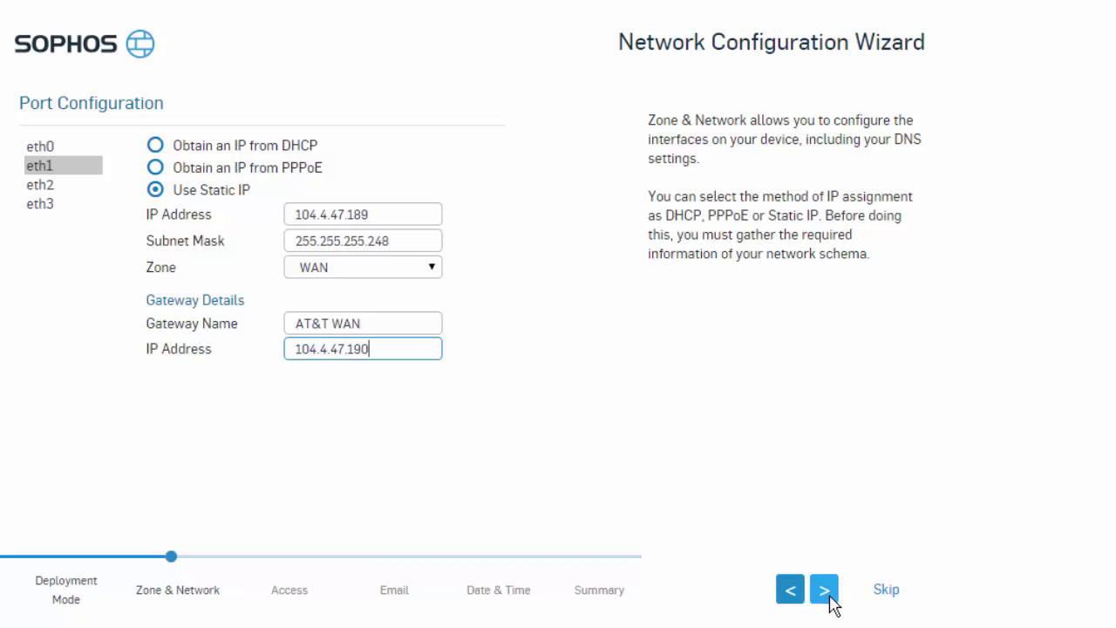
# Step: Leave eth2's zone as None, review eth0 and eth1, and advance the wizard
pyautogui.click(41, 184)
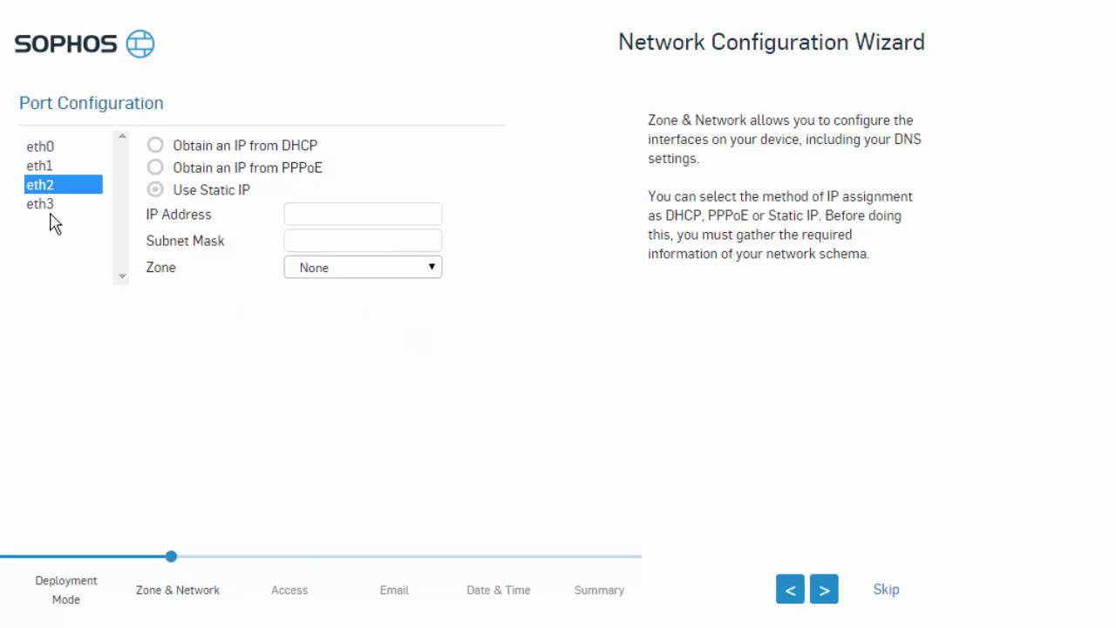
pyautogui.click(315, 272)
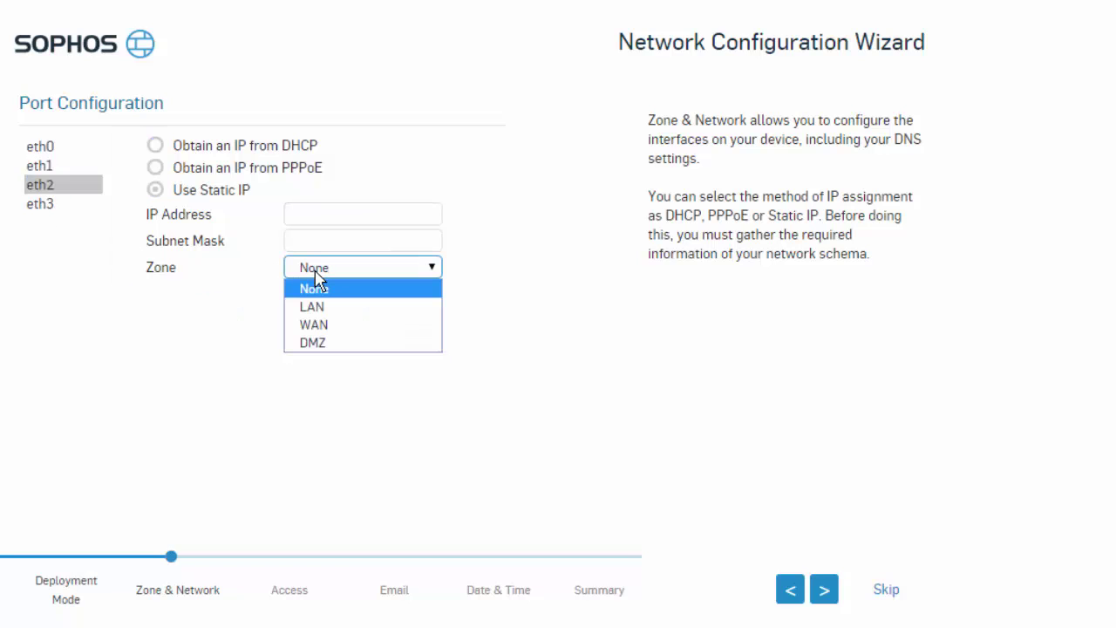
pyautogui.click(314, 272)
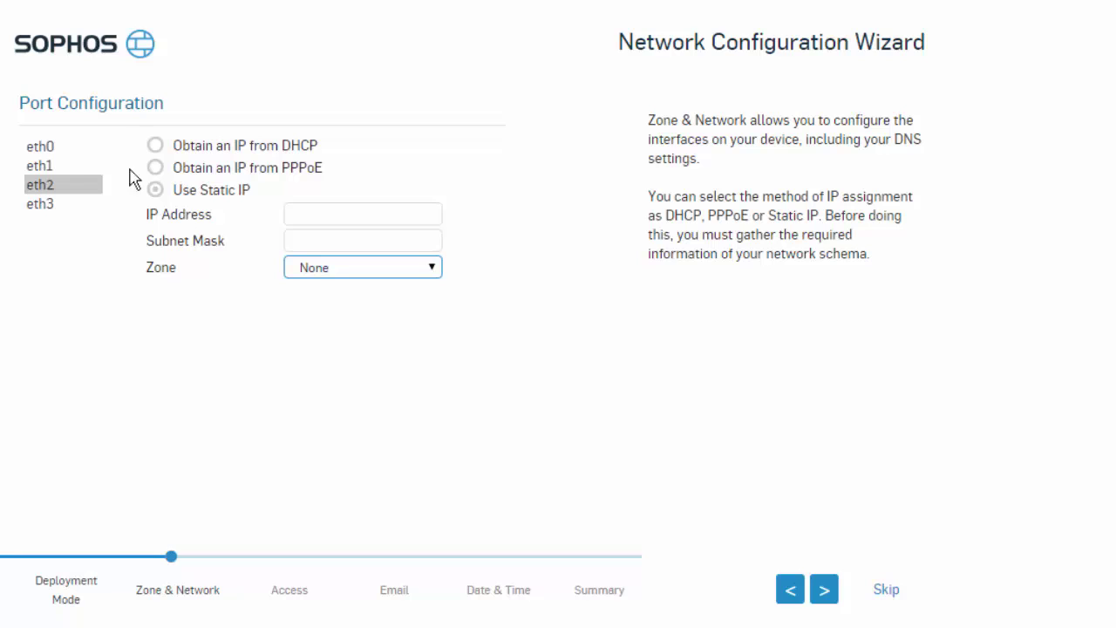
pyautogui.click(48, 150)
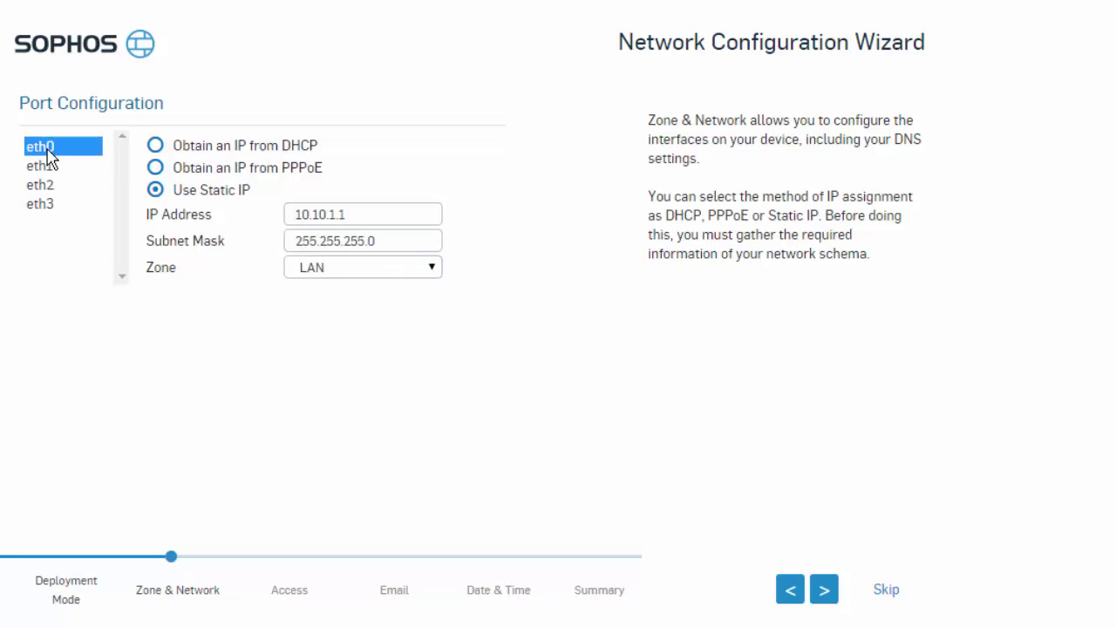
pyautogui.click(47, 169)
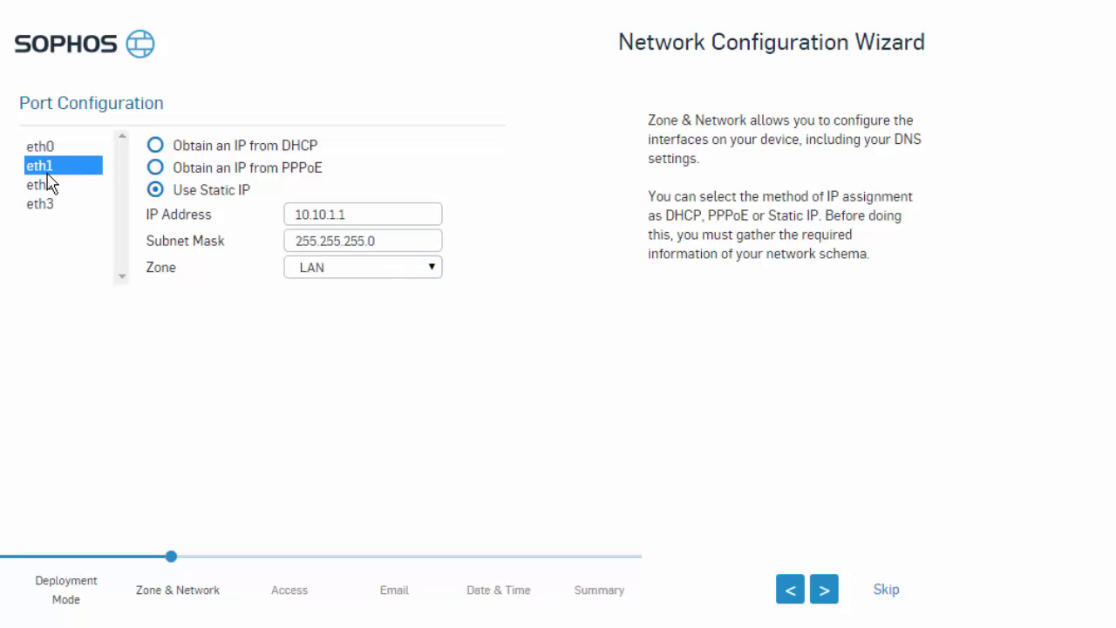
pyautogui.click(821, 593)
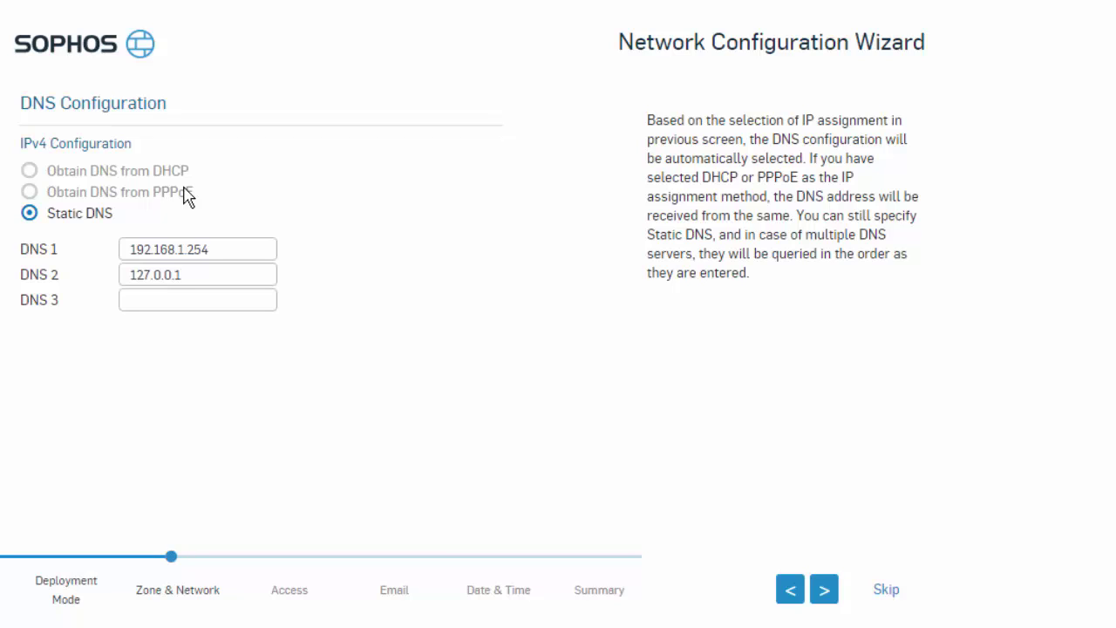
# Step: Replace DNS 1 with 10.10.1.101 and DNS 2 with 8.8.8.8, then continue
pyautogui.moveTo(229, 248); pyautogui.dragTo(33, 250)
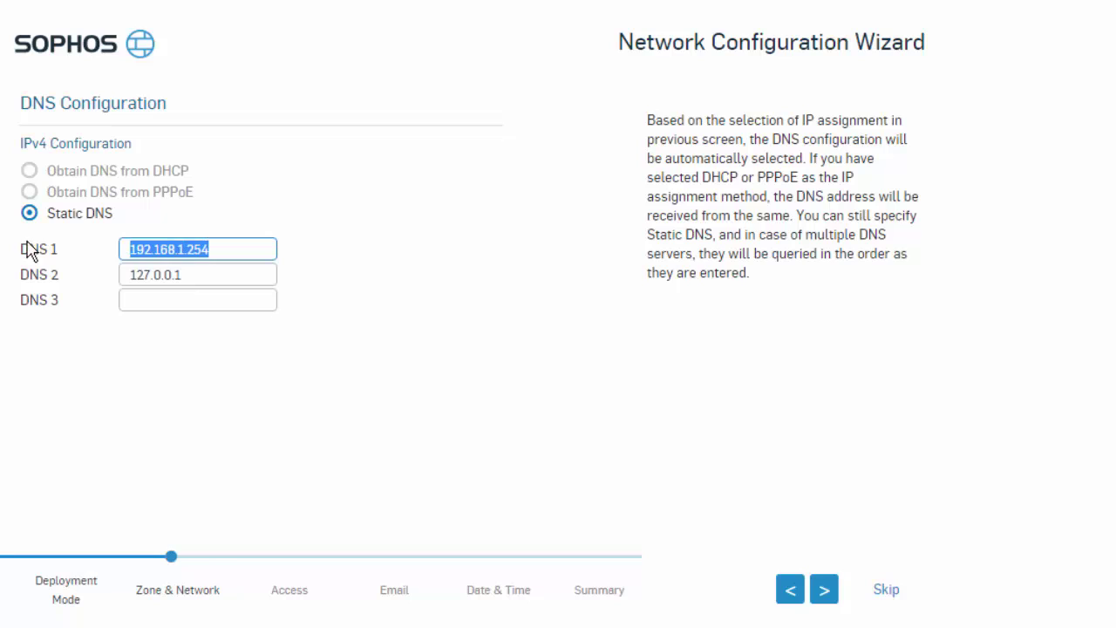
pyautogui.write('10.10.')
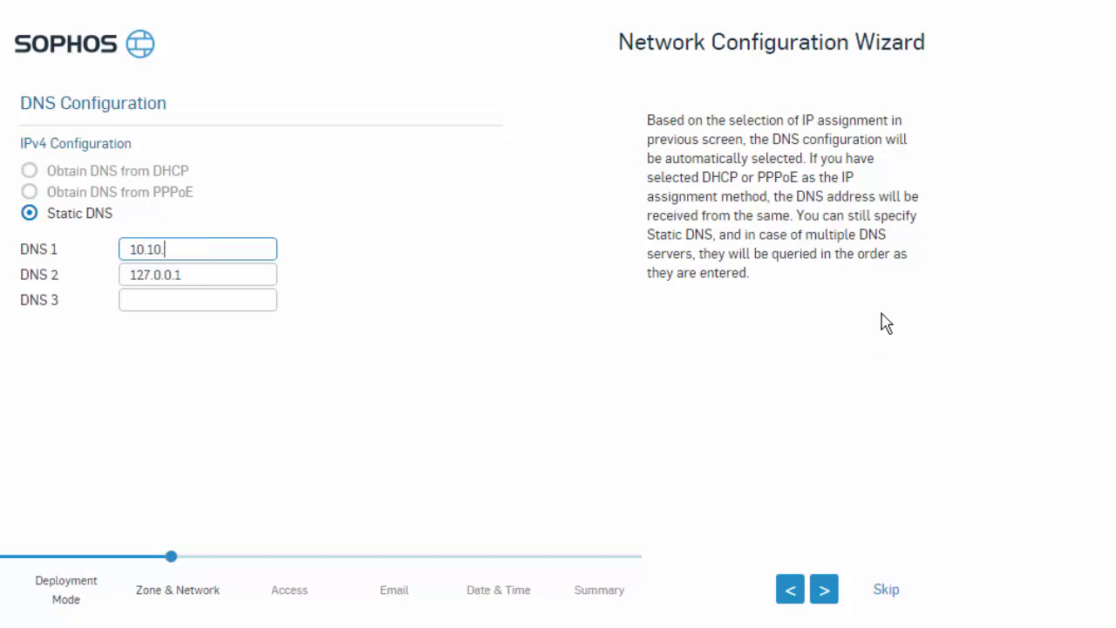
pyautogui.write('1.101')
pyautogui.doubleClick(154, 275)
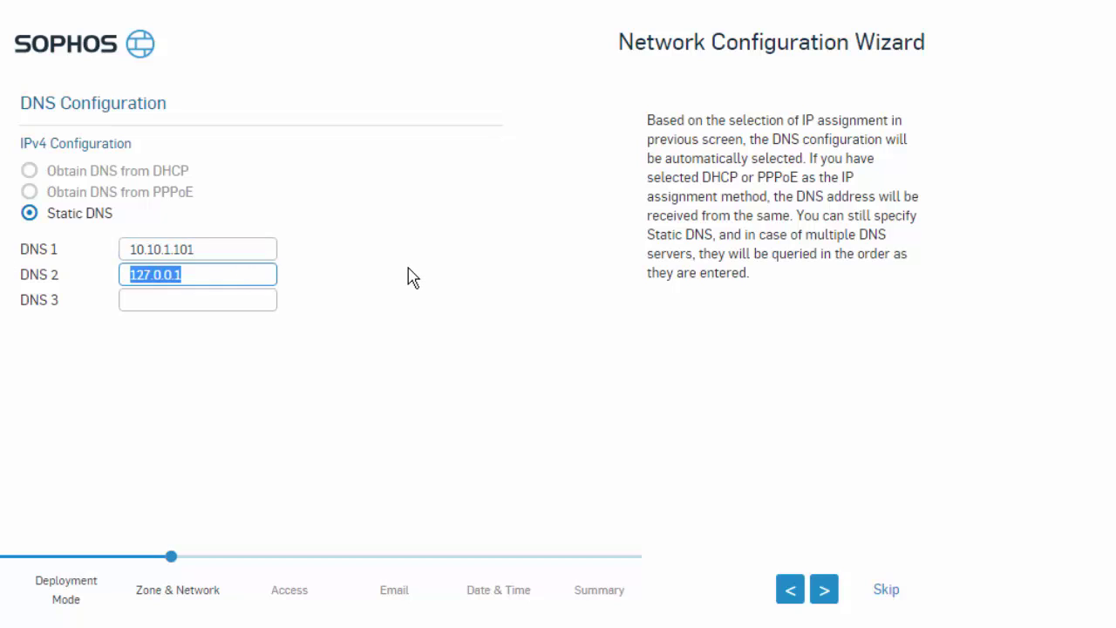
pyautogui.press('BackSpace')
pyautogui.write('8.8.8.8')
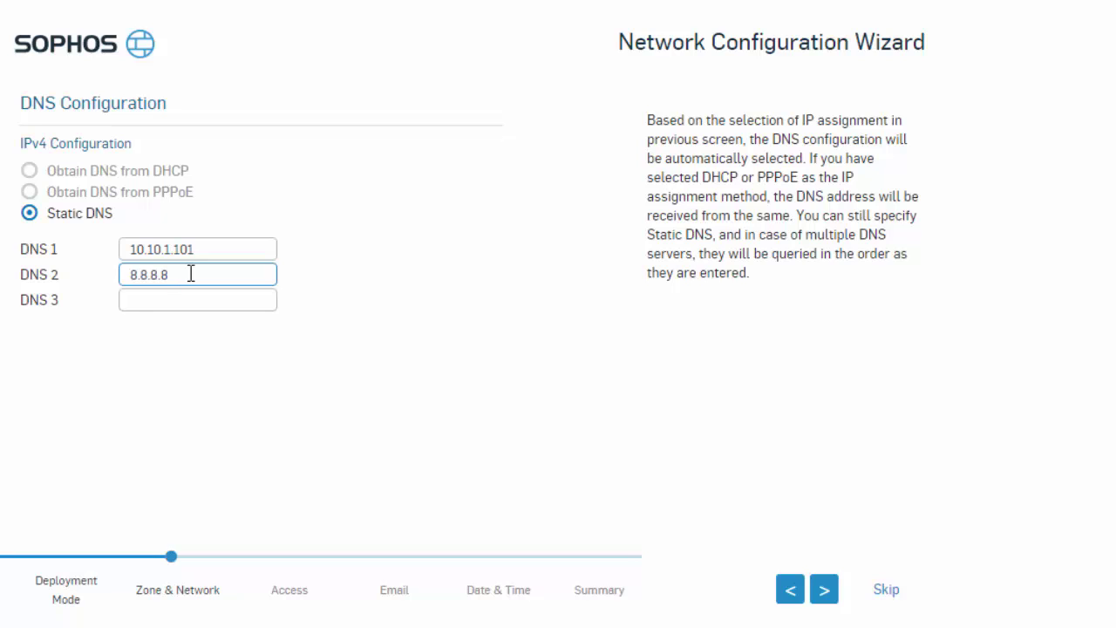
pyautogui.doubleClick(175, 273)
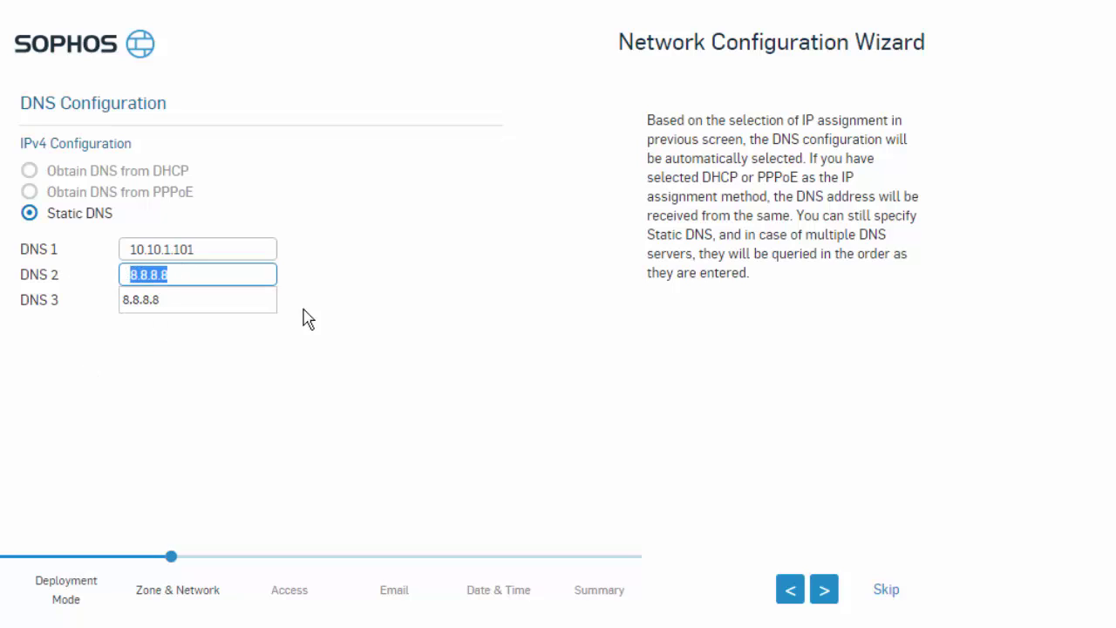
pyautogui.click(826, 593)
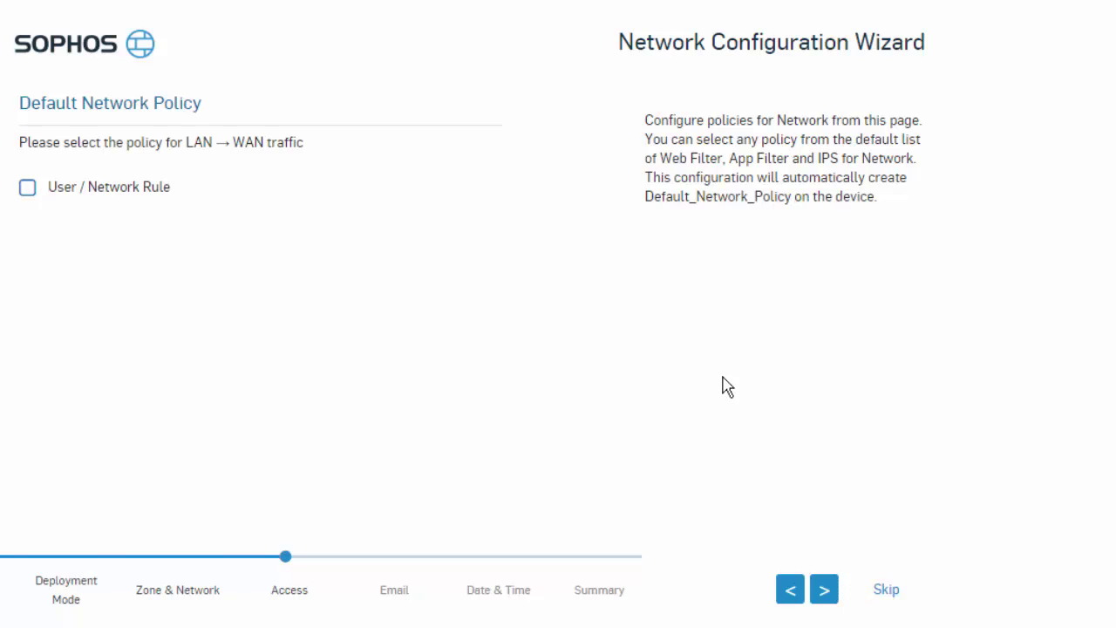
# Step: Enable the User / Network Rule with Default Workplace Policy as the web filter
pyautogui.click(27, 189)
pyautogui.click(254, 233)
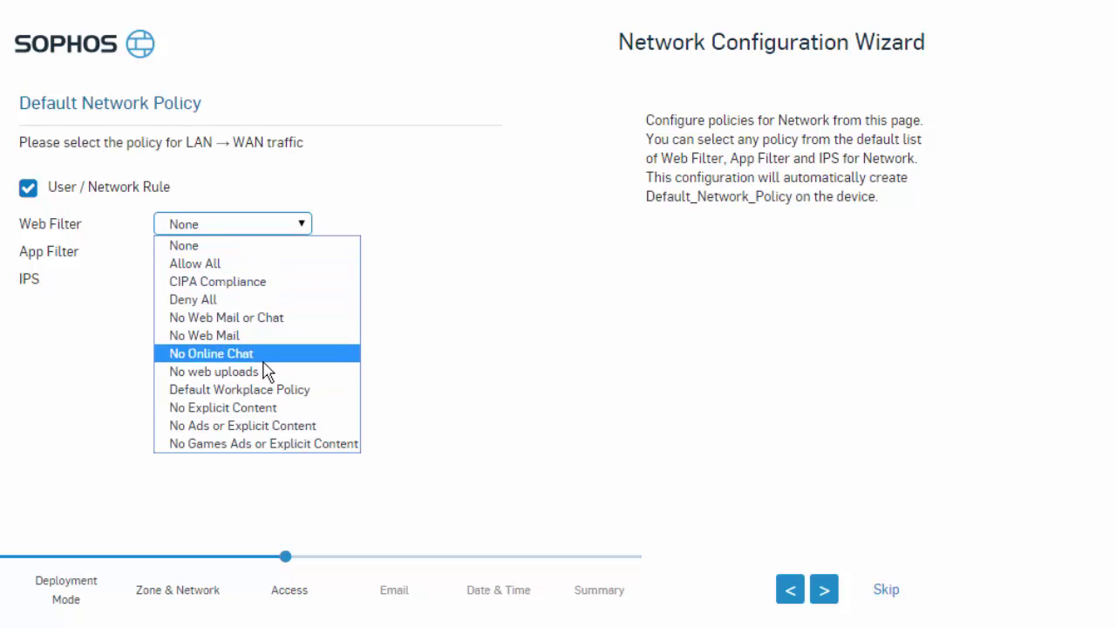
pyautogui.click(313, 397)
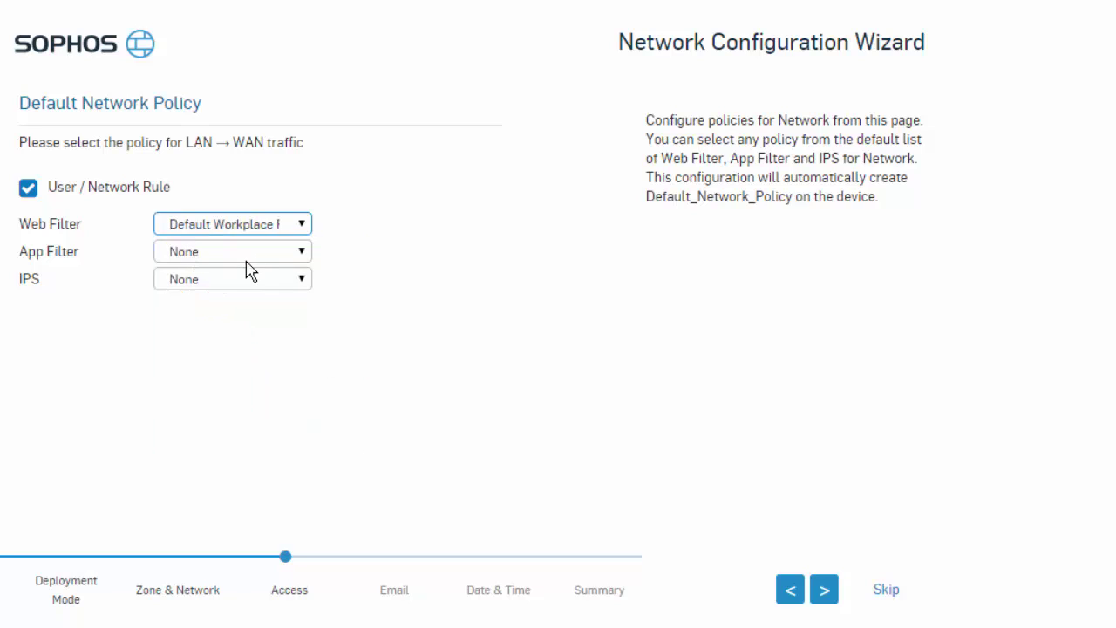
# Step: Keep App Filter and IPS policies at None and advance to mail server settings
pyautogui.click(216, 254)
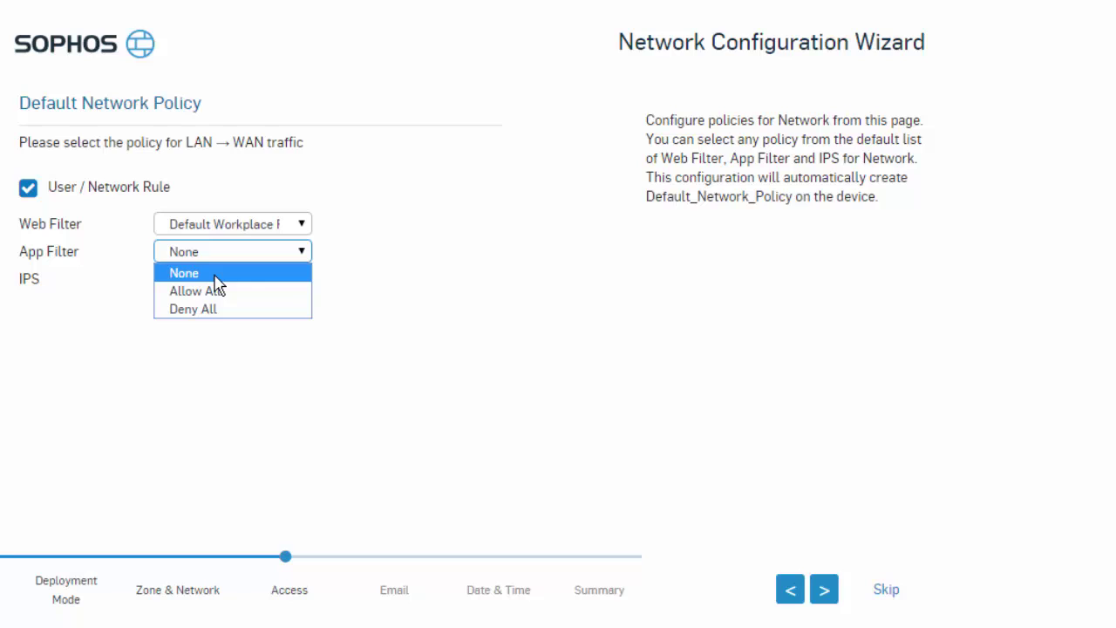
pyautogui.click(215, 277)
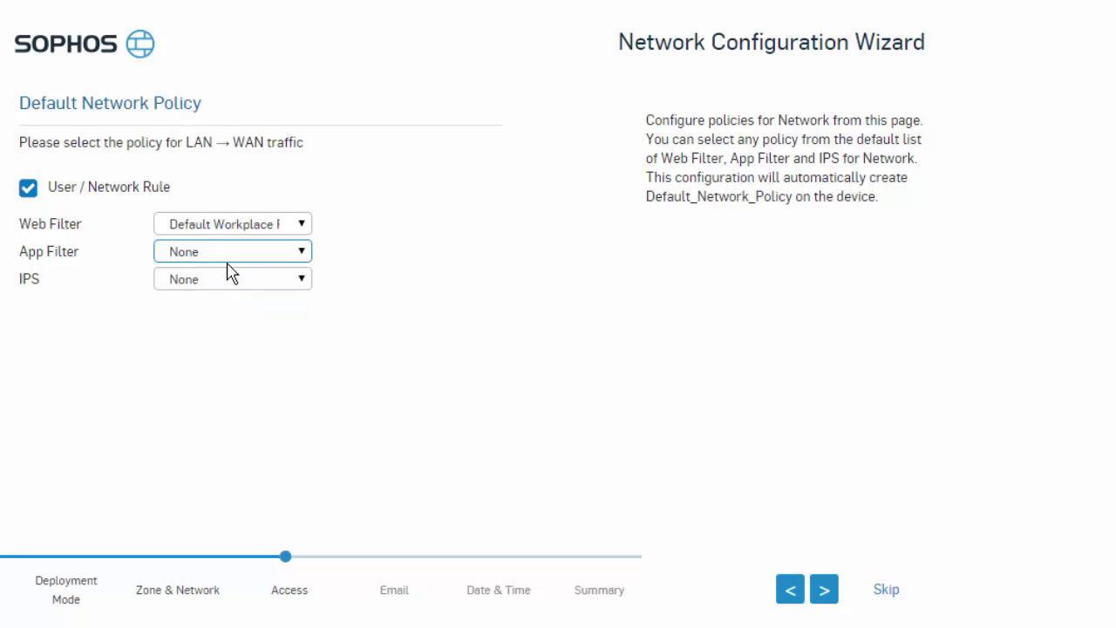
pyautogui.click(240, 292)
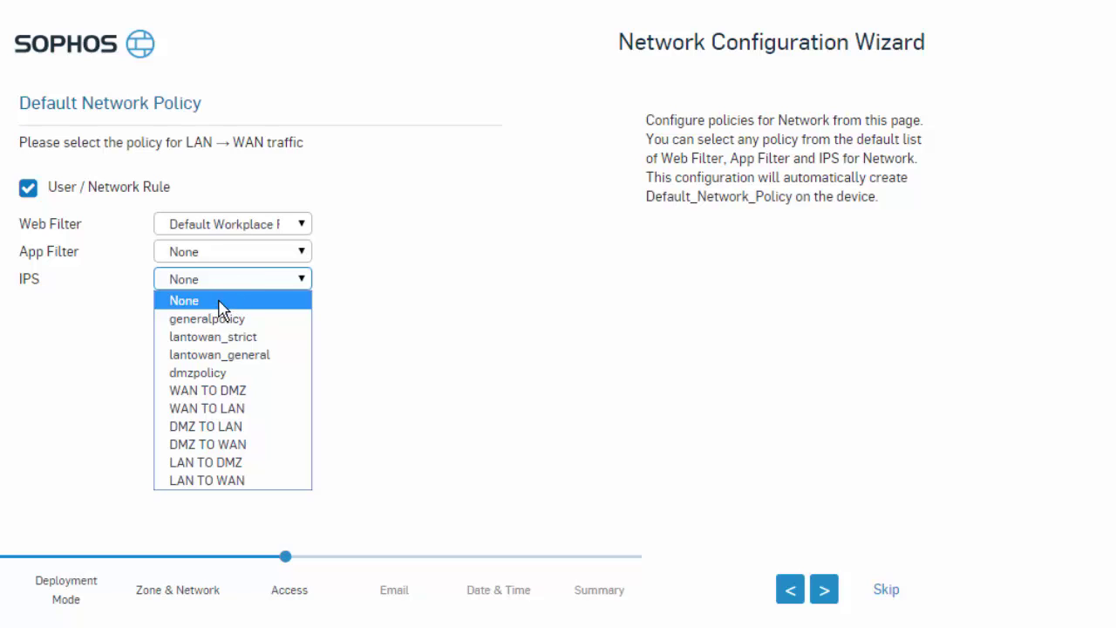
pyautogui.click(219, 300)
pyautogui.click(820, 596)
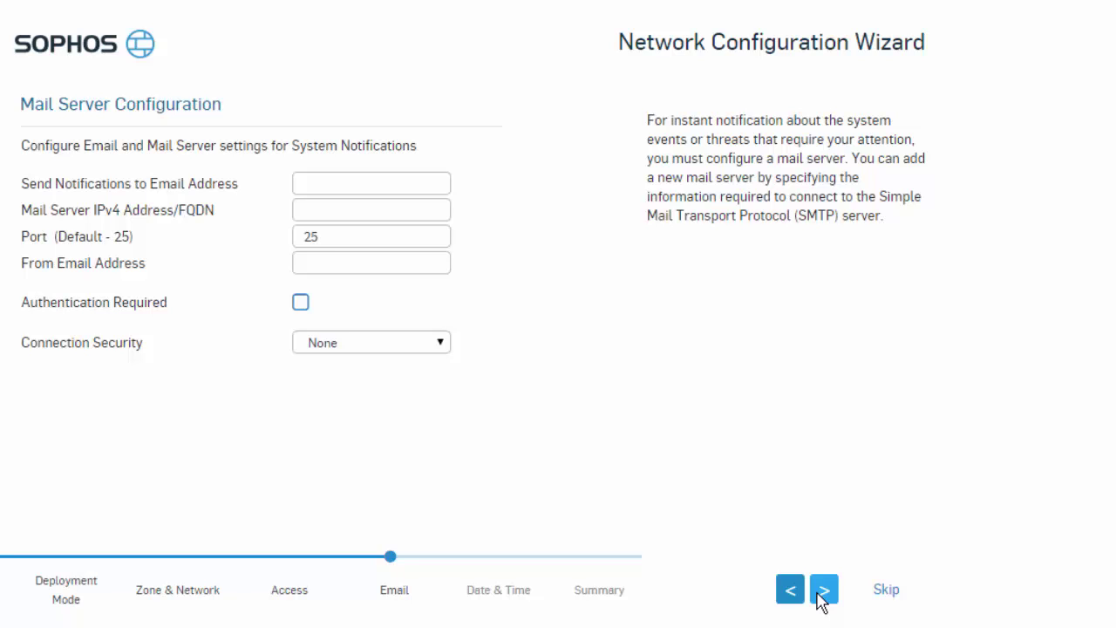
# Step: Enter the notification recipient e-mail and mail server 10.10.1.11 on port 25
pyautogui.click(334, 184)
pyautogui.press('Tab')
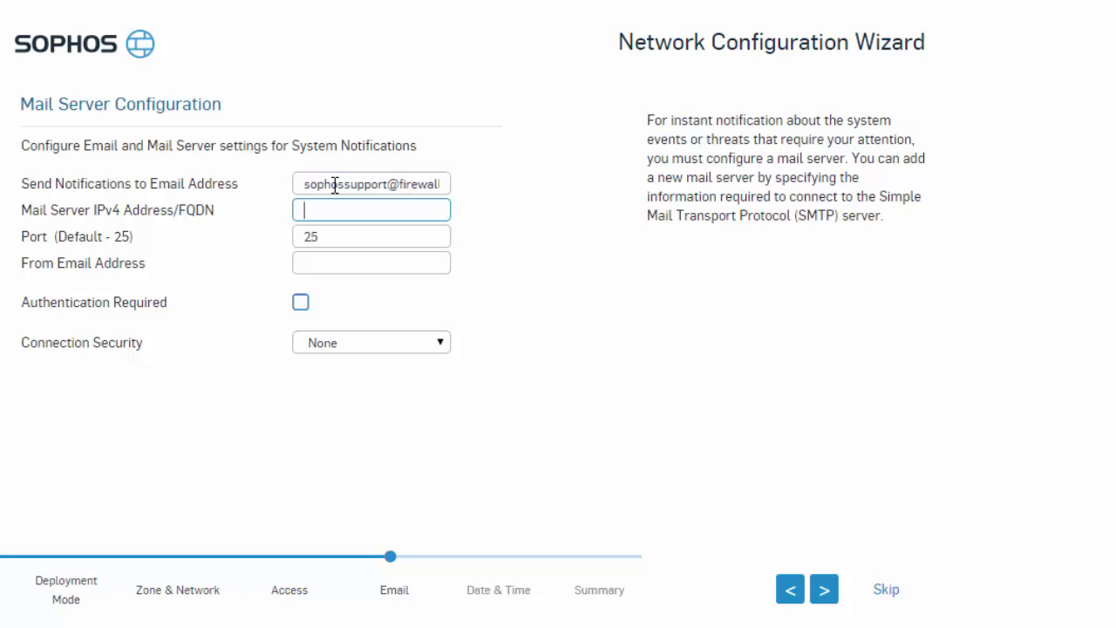
pyautogui.write('10.10.1.11')
pyautogui.moveTo(382, 213); pyautogui.dragTo(290, 212)
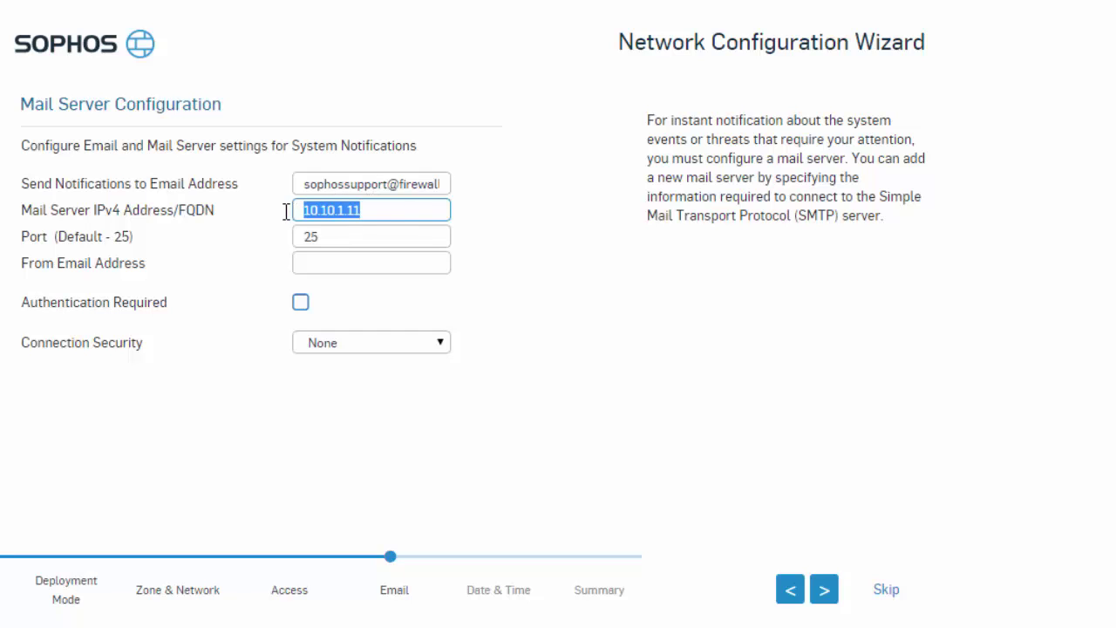
pyautogui.click(376, 233)
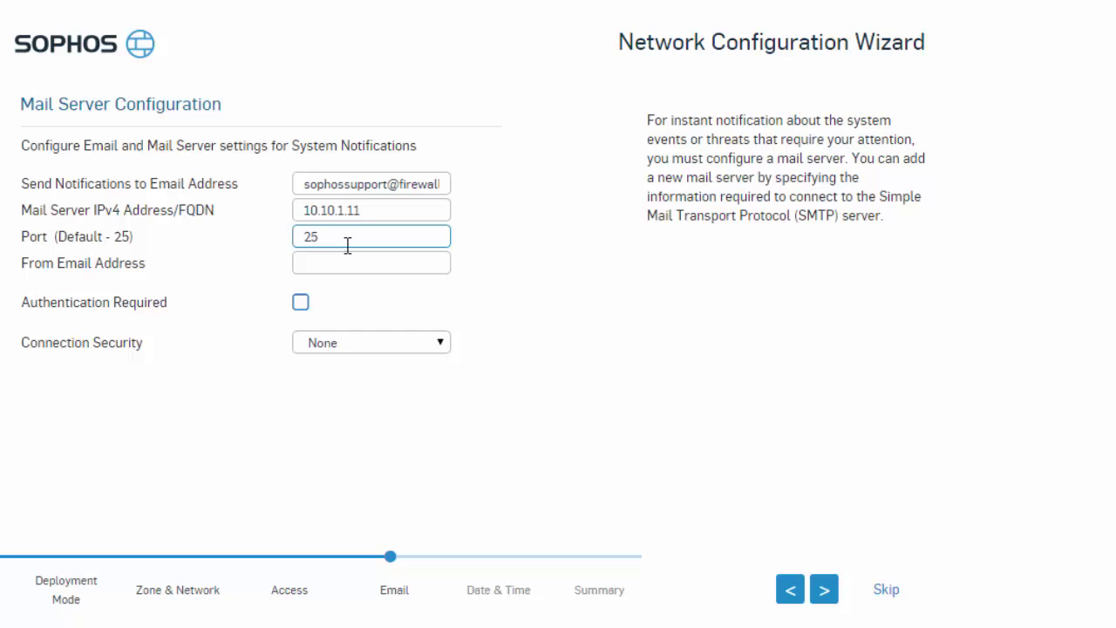
# Step: Fill in the sender e-mail, leave authentication off and connection security None, then continue
pyautogui.click(356, 262)
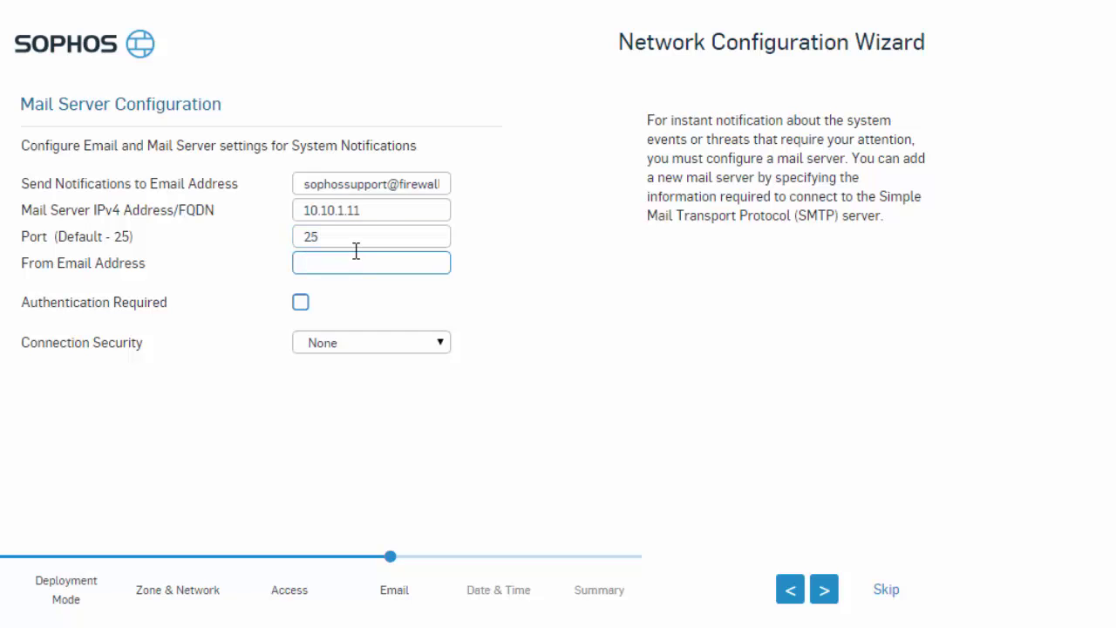
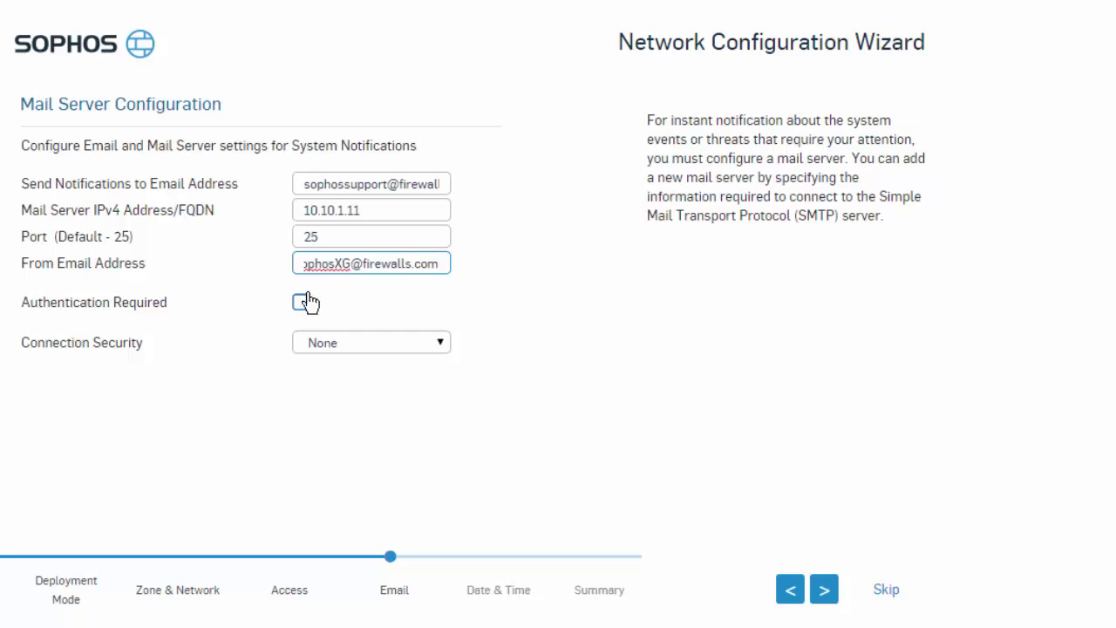
pyautogui.click(300, 307)
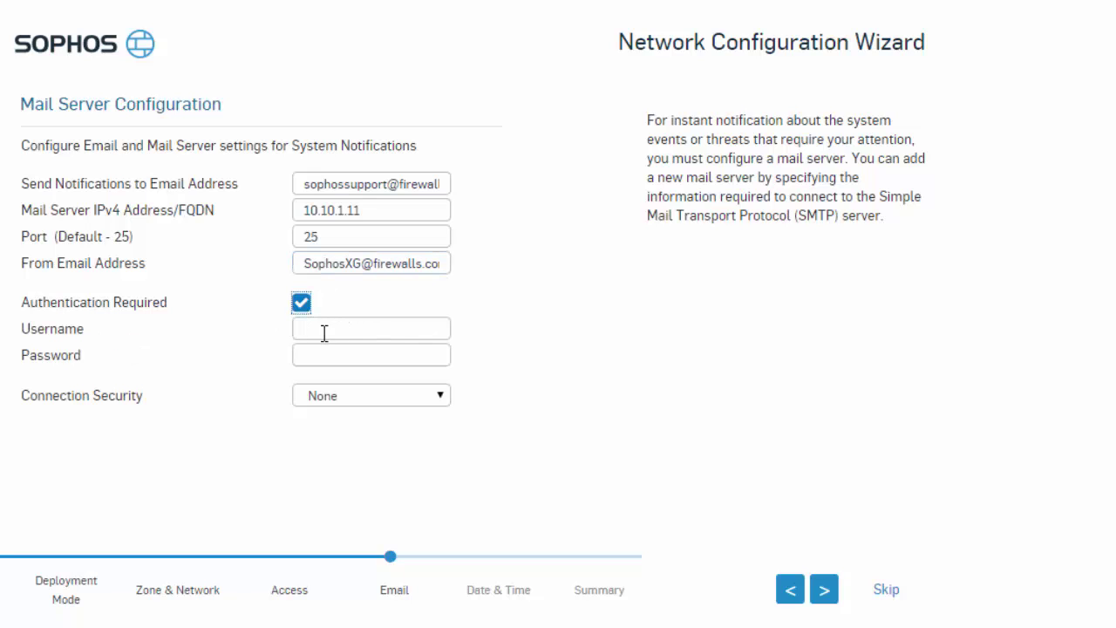
pyautogui.click(301, 306)
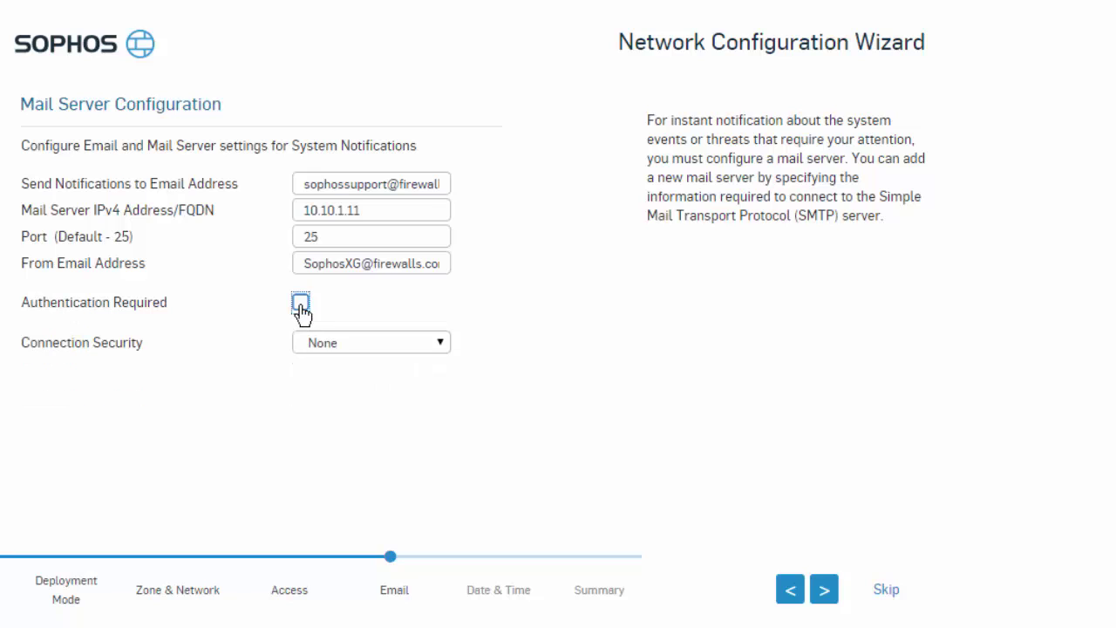
pyautogui.click(388, 347)
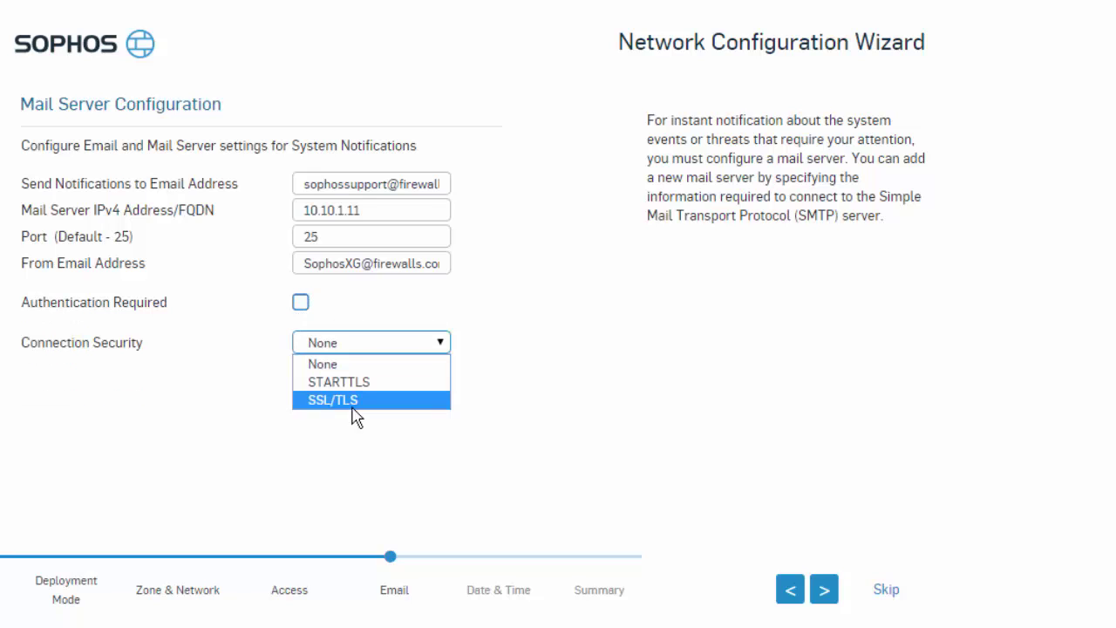
pyautogui.click(541, 415)
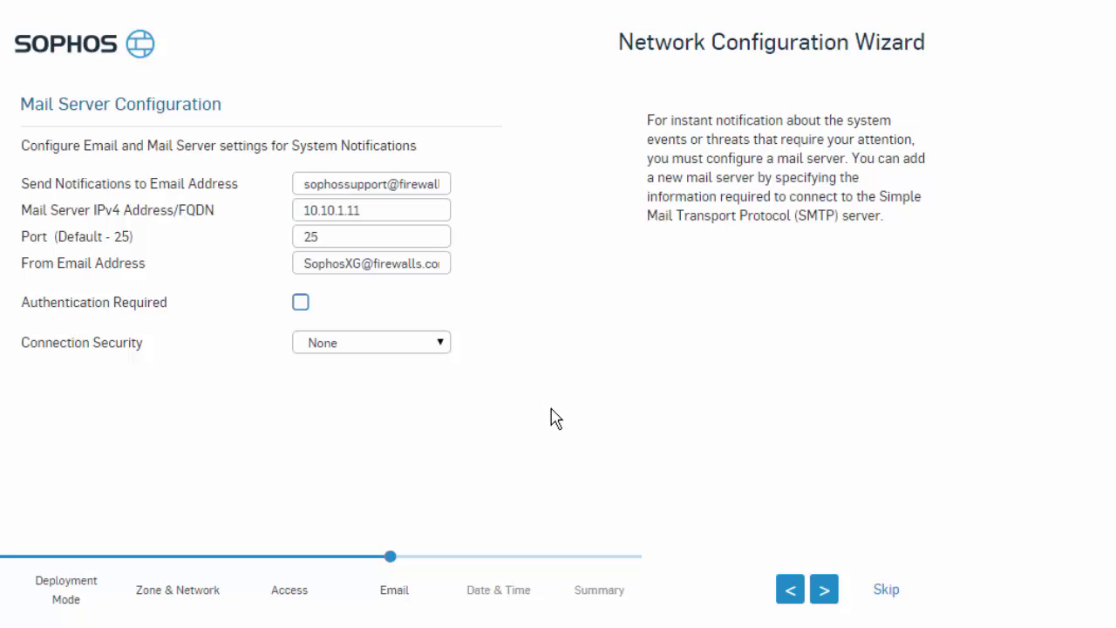
pyautogui.click(823, 590)
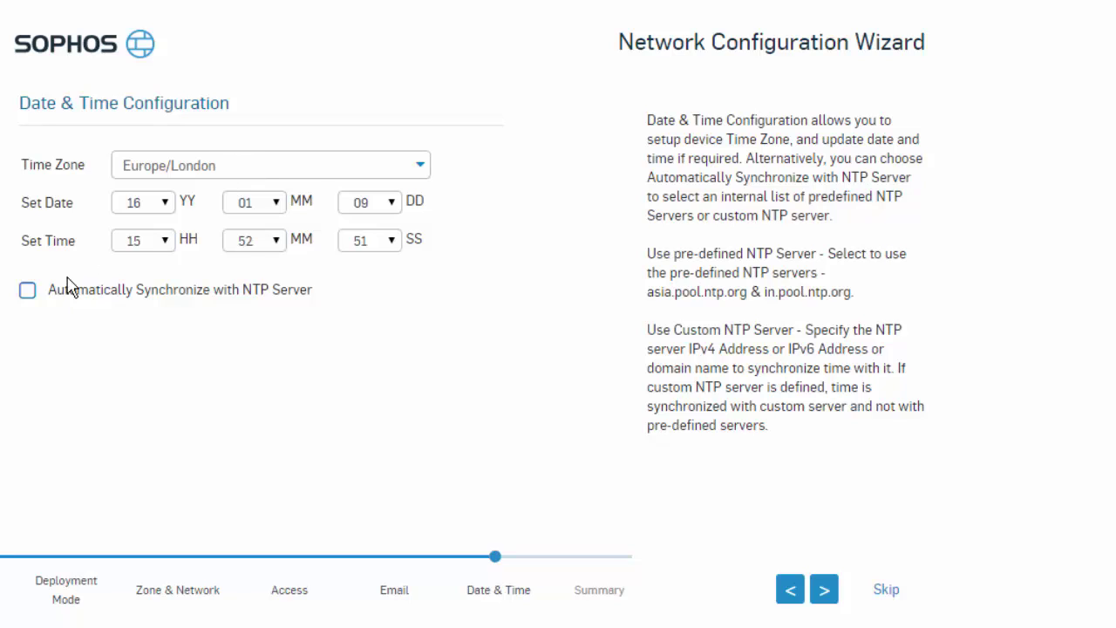
# Step: Search the time zone list for America/Indiana, choose America/Indiana/Indianapolis, and continue
pyautogui.click(242, 165)
pyautogui.write('America/Indiana')
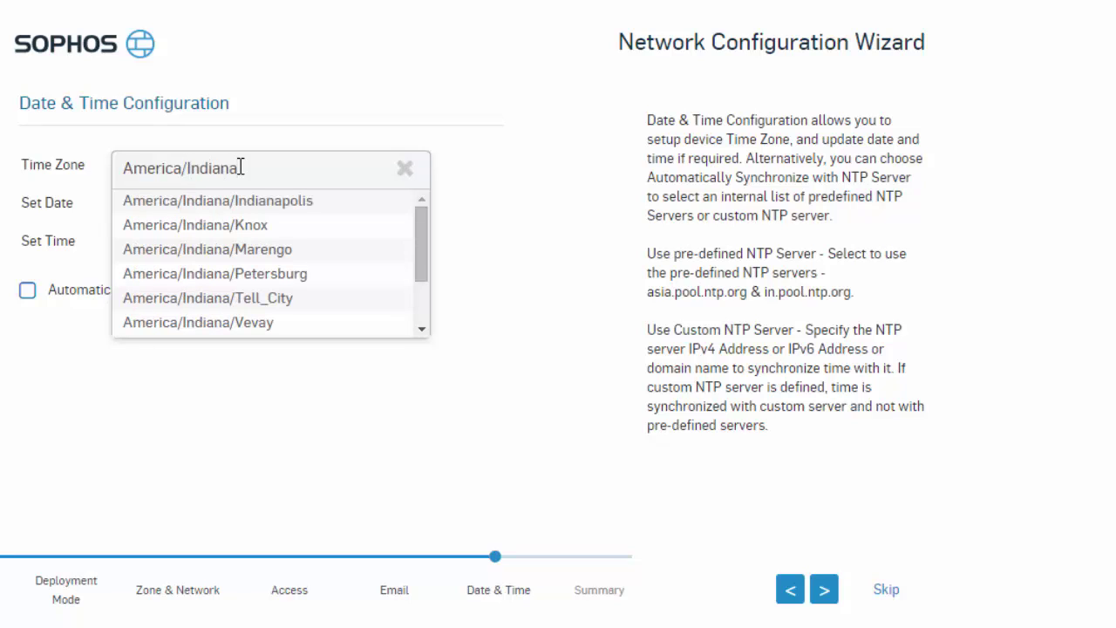
pyautogui.click(291, 202)
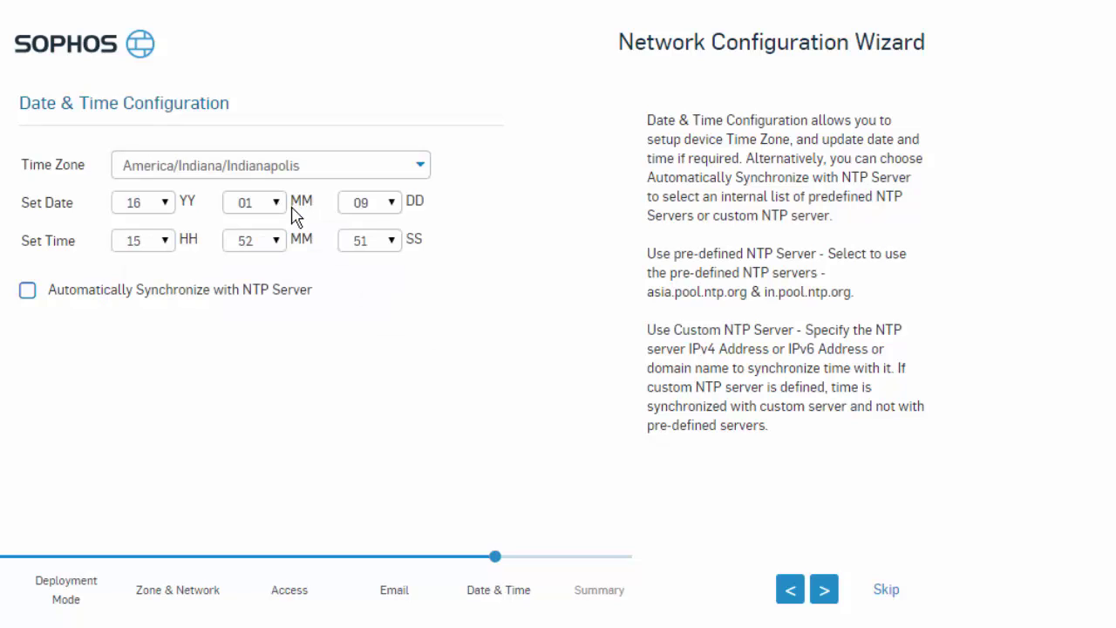
pyautogui.click(823, 597)
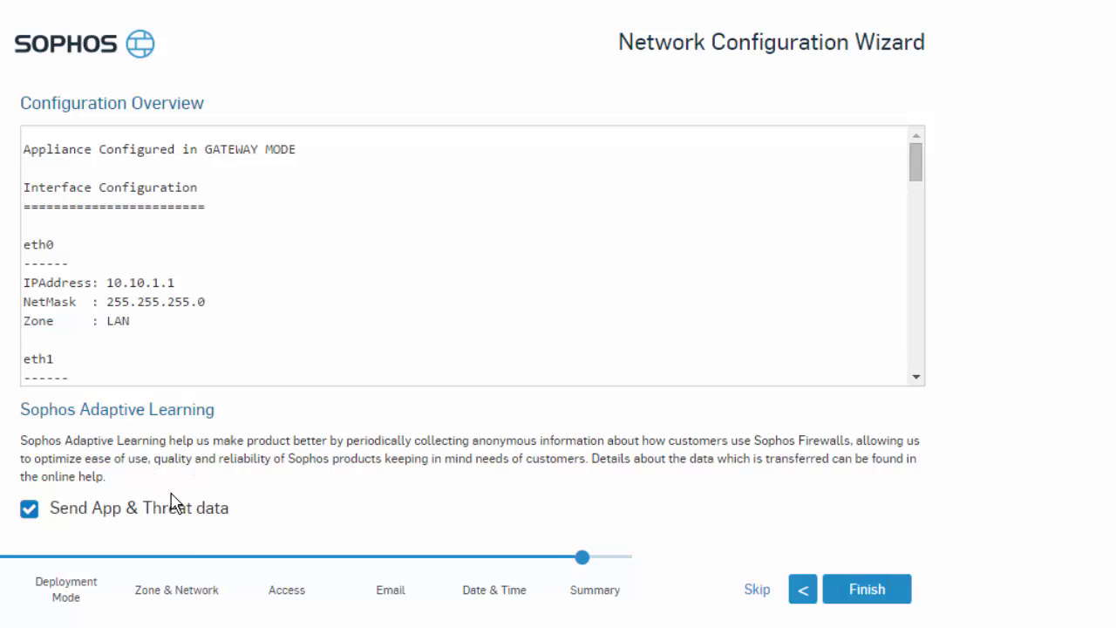
pyautogui.click(869, 590)
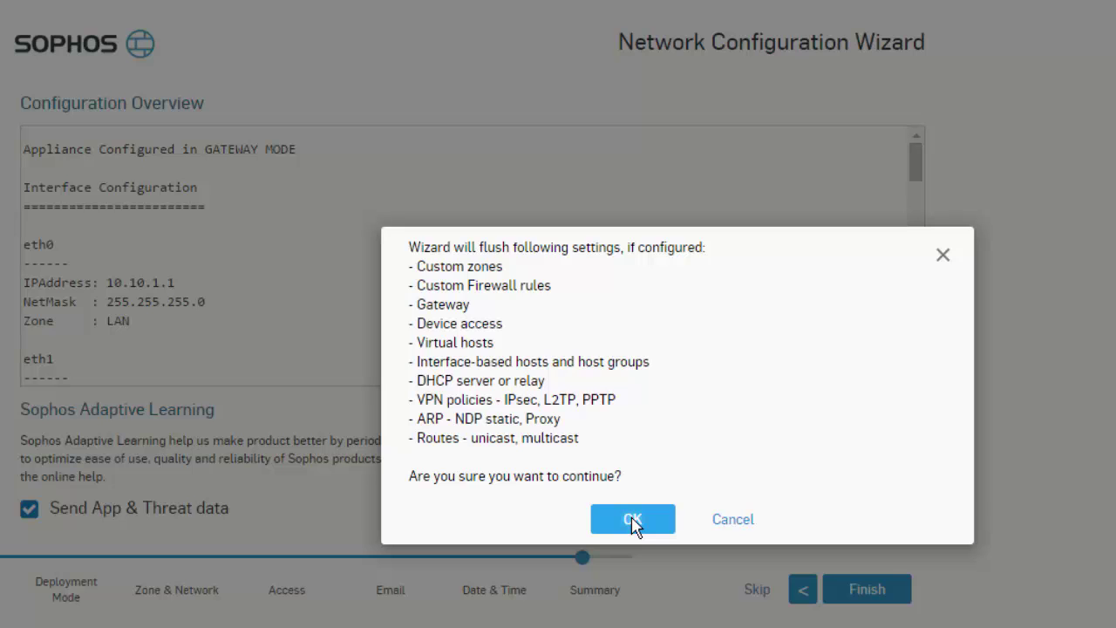
pyautogui.click(636, 525)
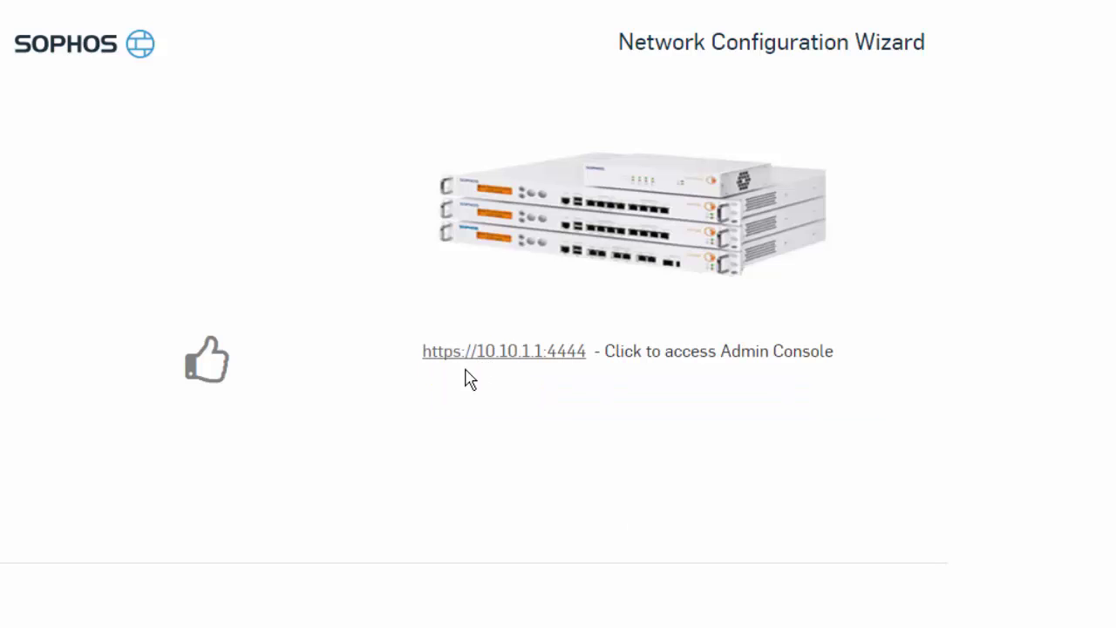
pyautogui.click(488, 350)
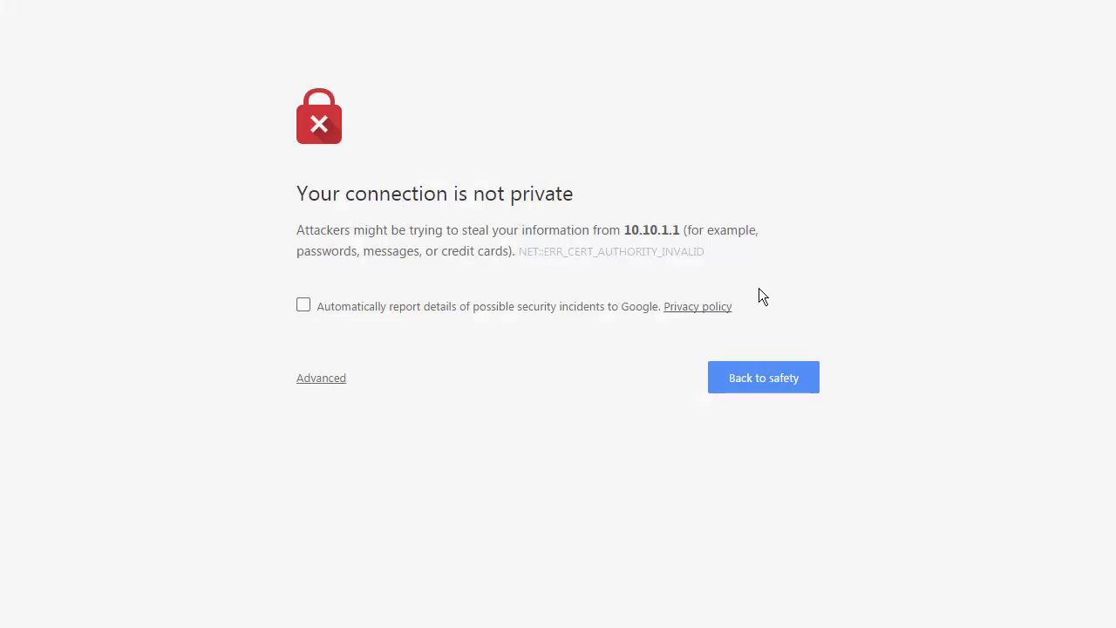
pyautogui.click(322, 379)
pyautogui.click(350, 526)
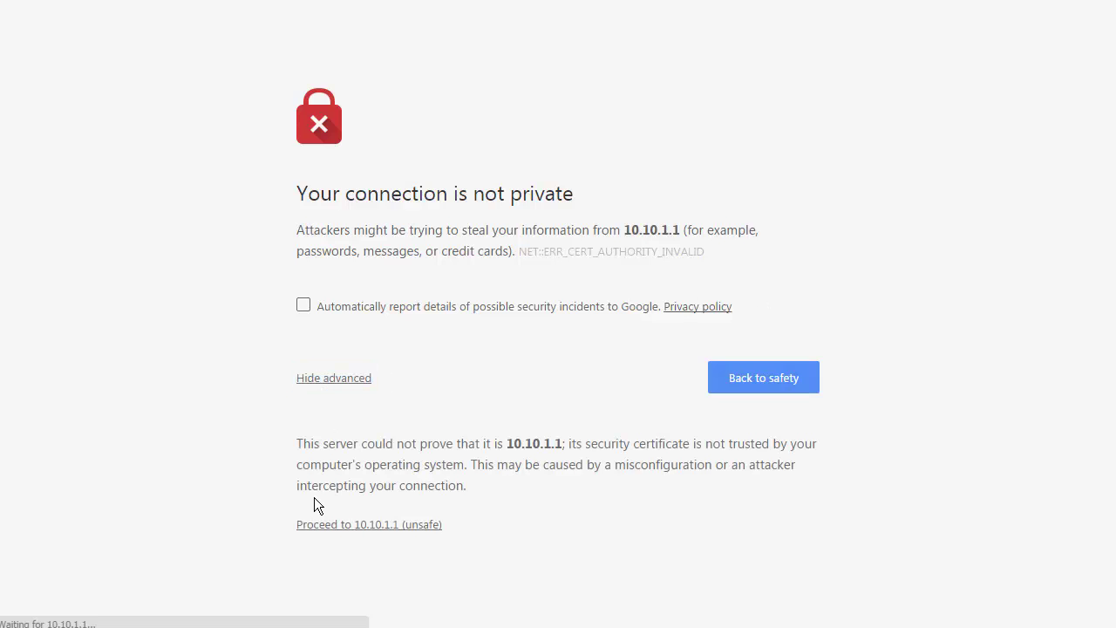